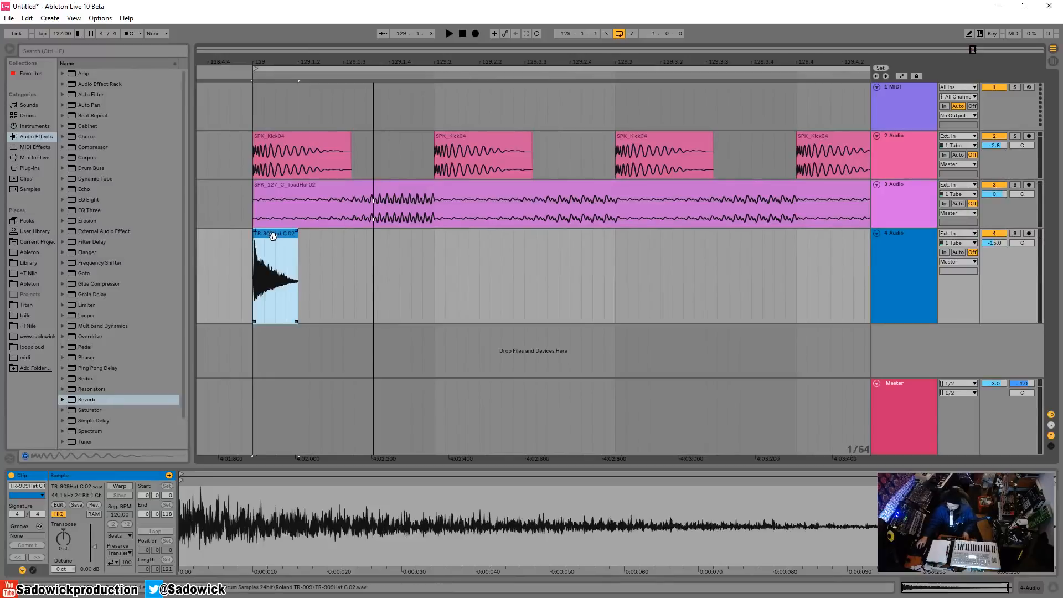
Set the 4 Audio track's volume to -14.2 dB and the arrangement's fixed grid to 1/16
{"action": "mouse_move", "coordinate": [271, 60]}
{"action": "left_mouse_down"}
{"action": "mouse_move", "coordinate": [271, 83]}
{"action": "mouse_move", "coordinate": [279, 54]}
{"action": "left_mouse_up"}
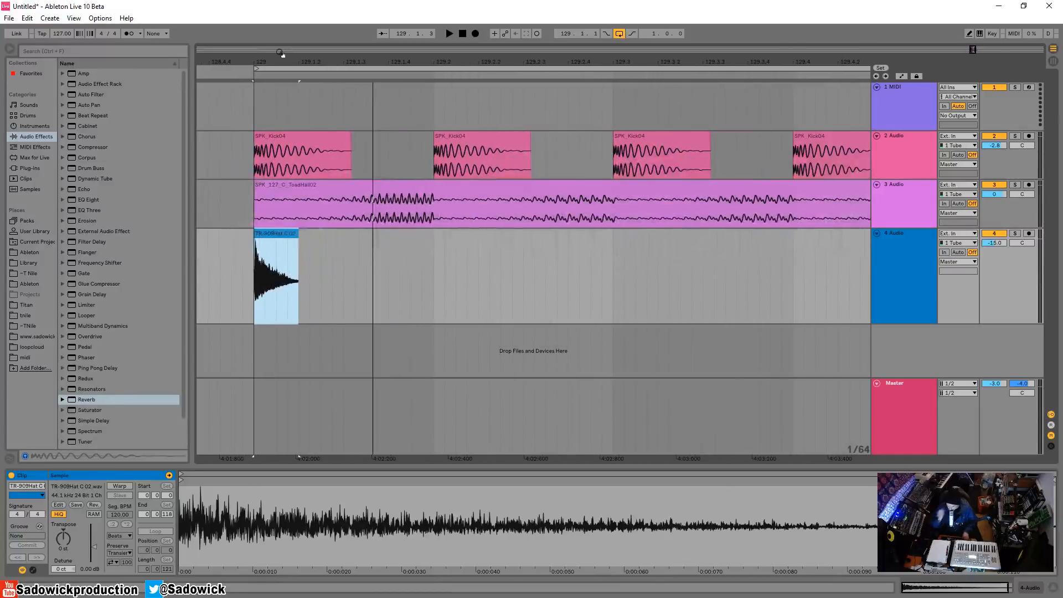
{"action": "left_click_drag", "start_coordinate": [999, 242], "coordinate": [1000, 258]}
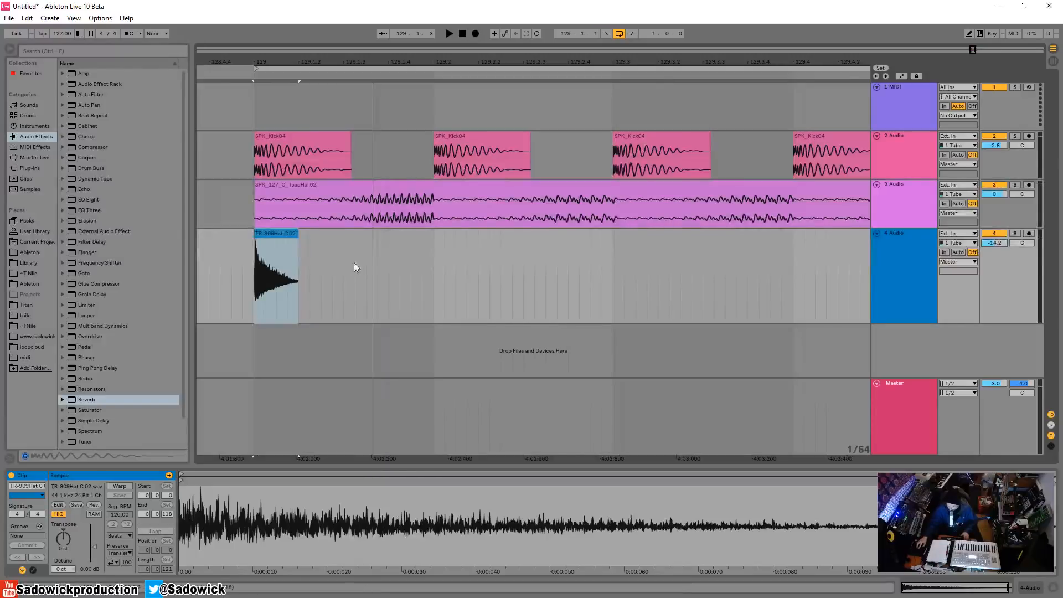
{"action": "right_click", "coordinate": [329, 266]}
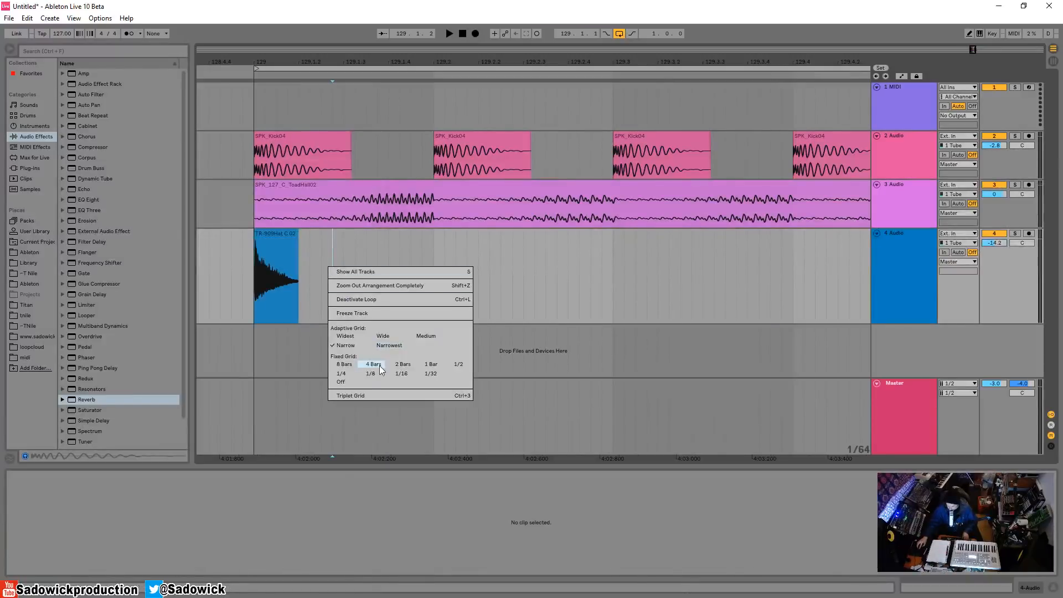
{"action": "left_click", "coordinate": [400, 373]}
Duplicate the TR-909 hat clip three times to fill the first beat of bar 129 with sixteenth-note hats
{"action": "left_click", "coordinate": [279, 233]}
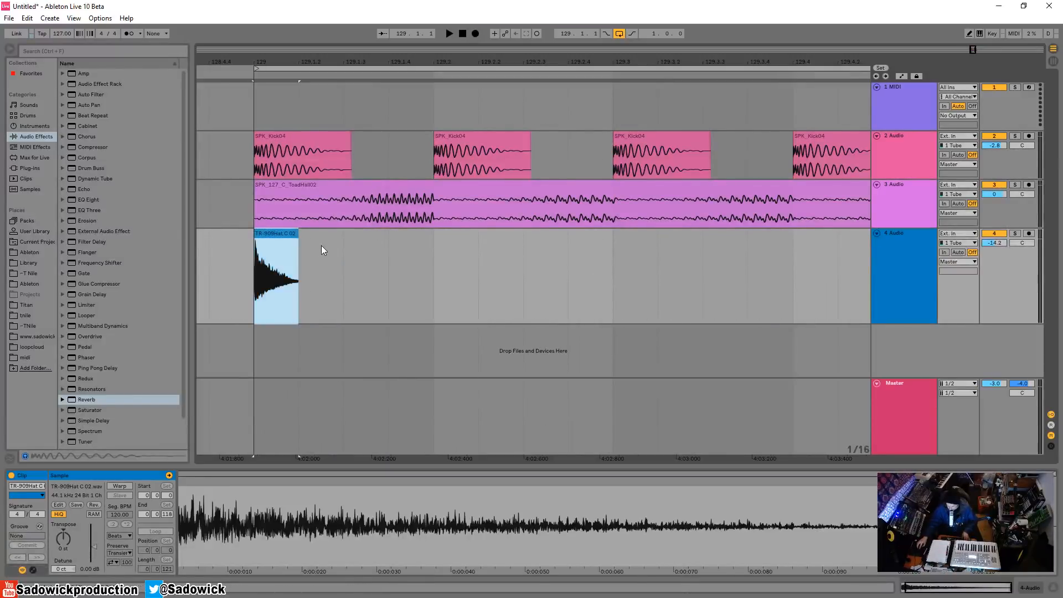
{"action": "left_click", "coordinate": [286, 236]}
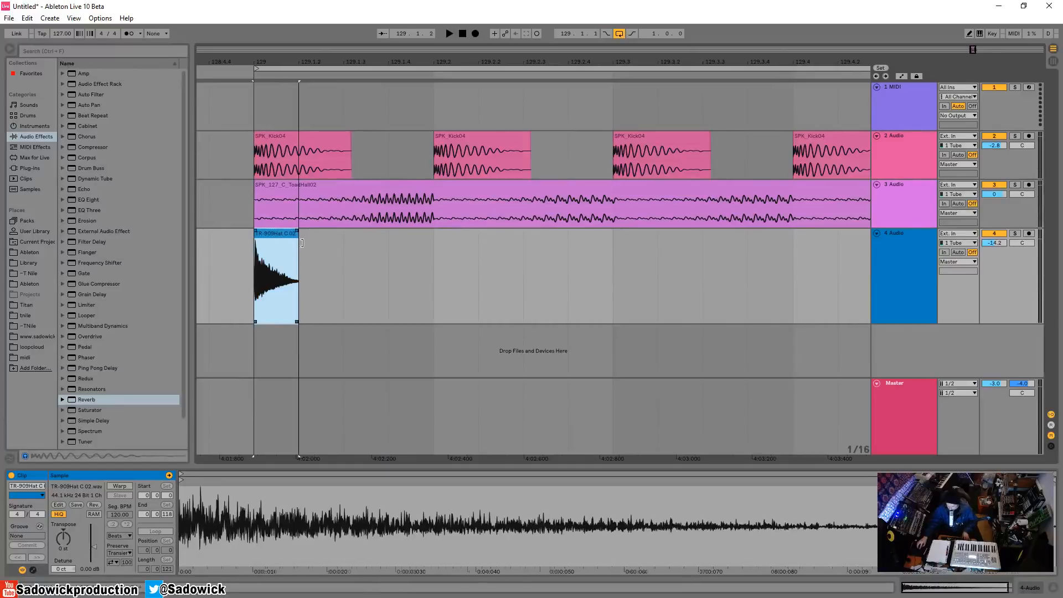
{"action": "key", "text": "ctrl+d"}
{"action": "key", "text": "ctrl+d"}
{"action": "key", "text": "ctrl+d"}
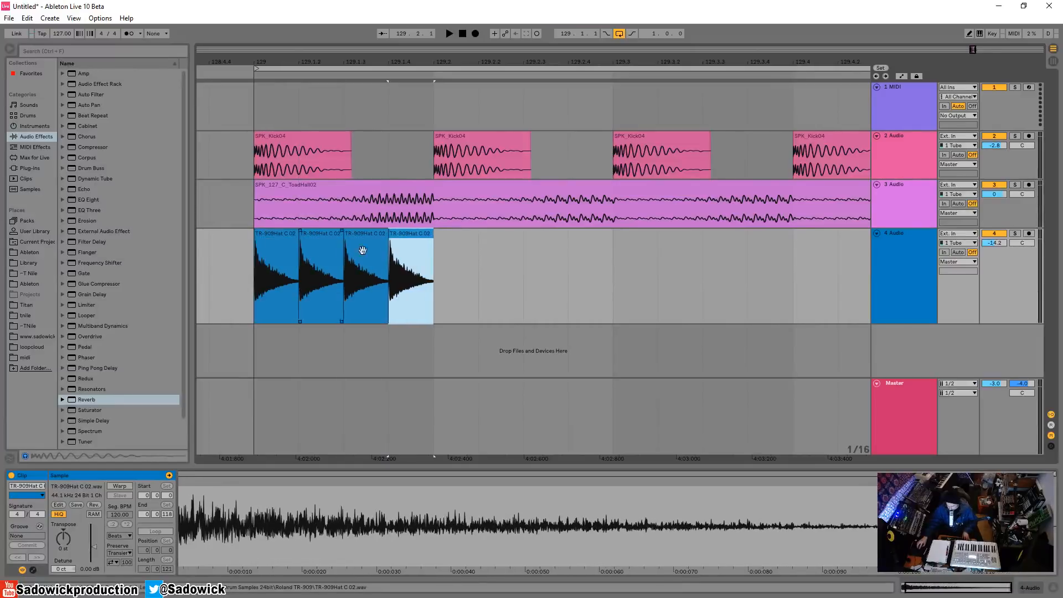
Duplicate the first beat's group of four hats three times to fill bar 129
{"action": "left_click_drag", "start_coordinate": [436, 271], "coordinate": [249, 277]}
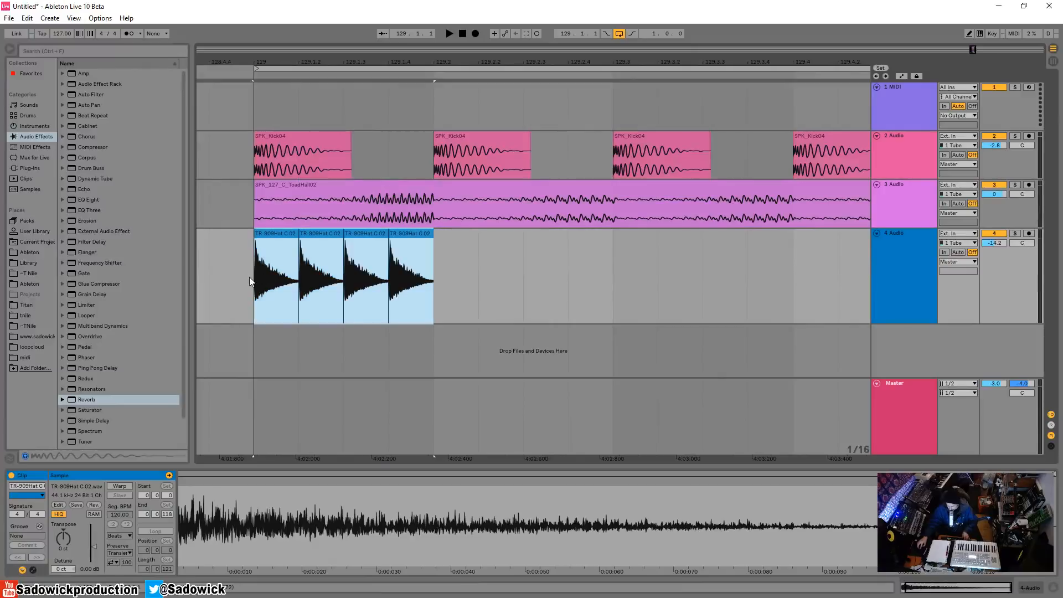
{"action": "key", "text": "ctrl+d"}
{"action": "key", "text": "ctrl+d"}
{"action": "key", "text": "ctrl+d"}
Play back bar 129 to audition the constant hats with the kick and the ToadHall loop
{"action": "left_click_drag", "start_coordinate": [394, 62], "coordinate": [520, 43]}
{"action": "left_click", "coordinate": [402, 135]}
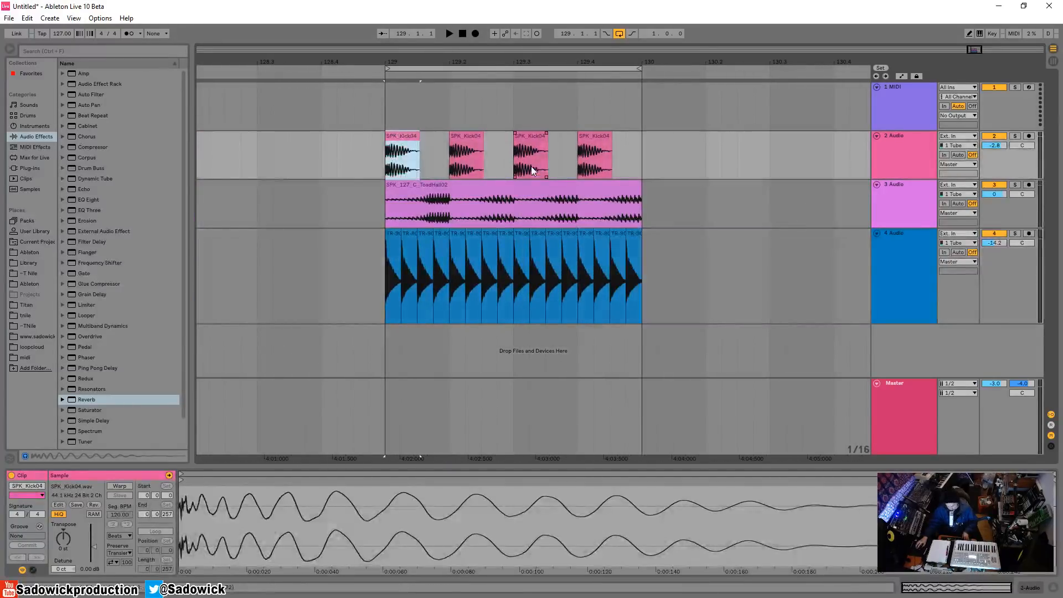
{"action": "key", "text": "space"}
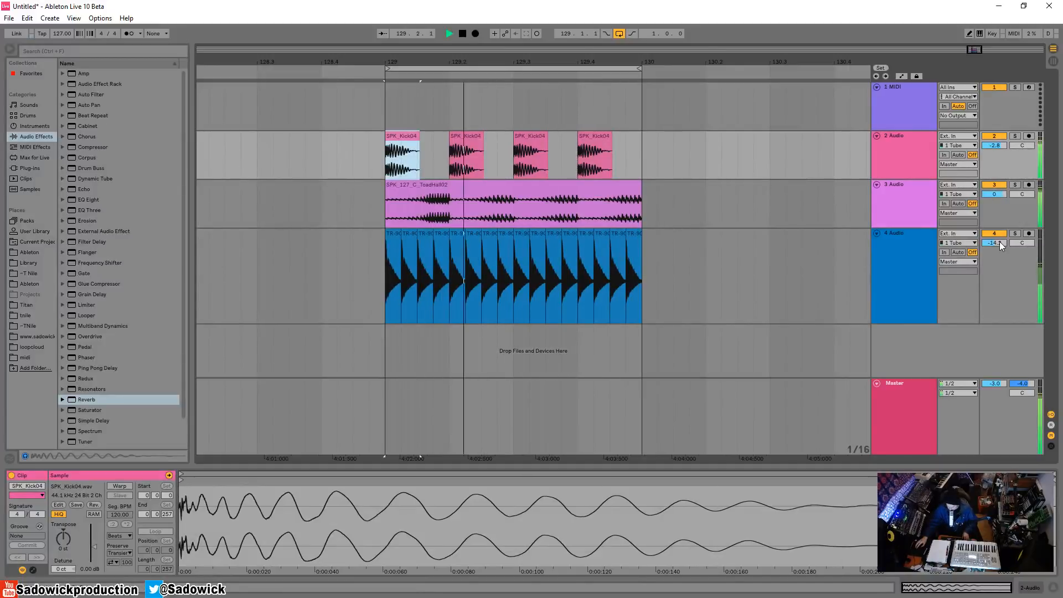
{"action": "key", "text": "space"}
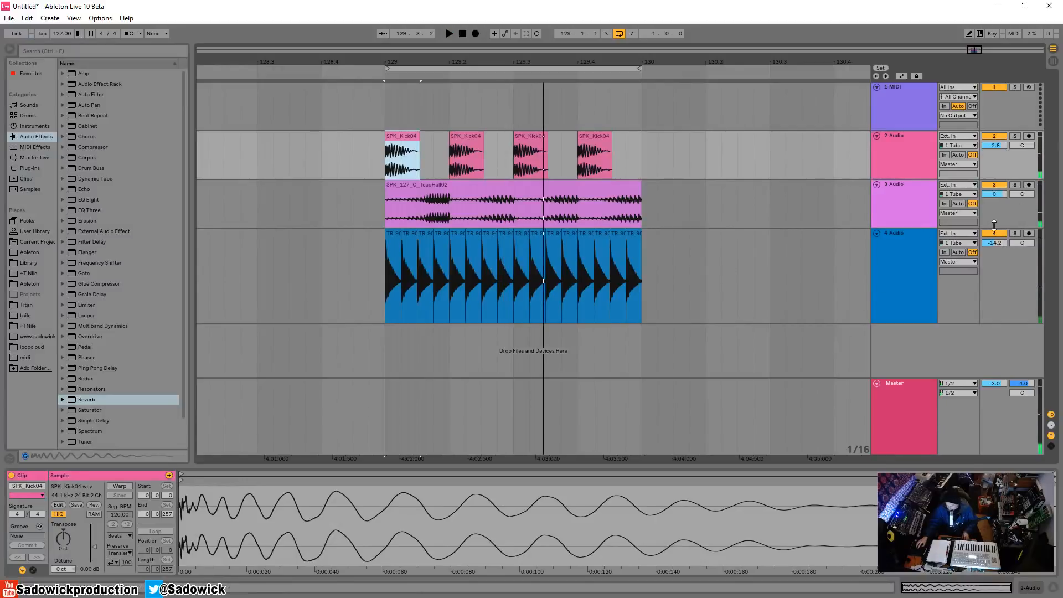
Load the LFOTool_x64 plug-in onto the 4 Audio hat track
{"action": "left_click", "coordinate": [857, 308]}
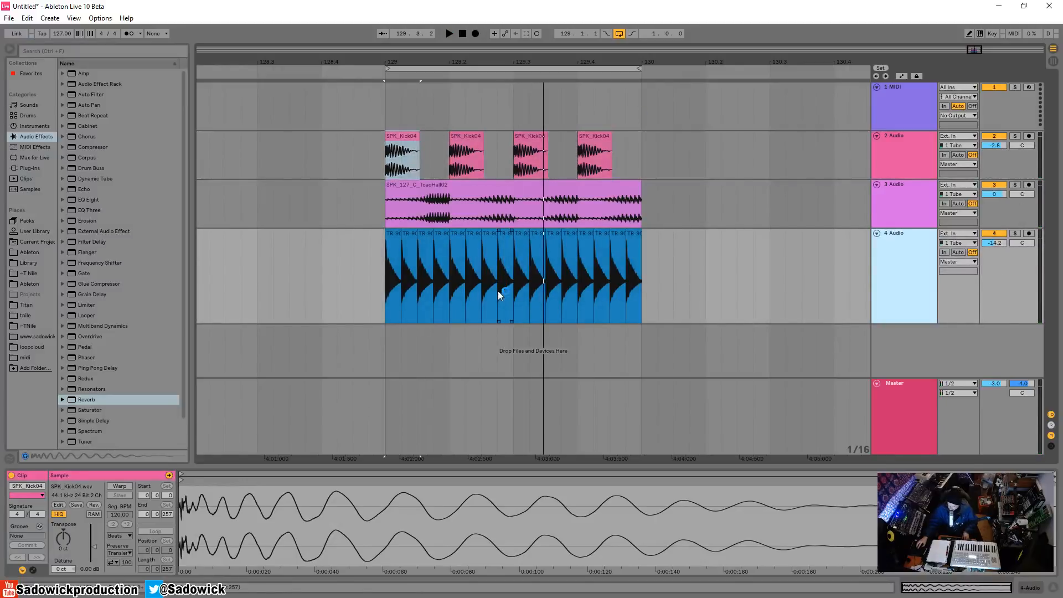
{"action": "left_click_drag", "start_coordinate": [520, 50], "coordinate": [526, 21]}
{"action": "left_click_drag", "start_coordinate": [838, 62], "coordinate": [838, 144]}
{"action": "left_click_drag", "start_coordinate": [266, 62], "coordinate": [504, 69]}
{"action": "left_click", "coordinate": [1018, 273]}
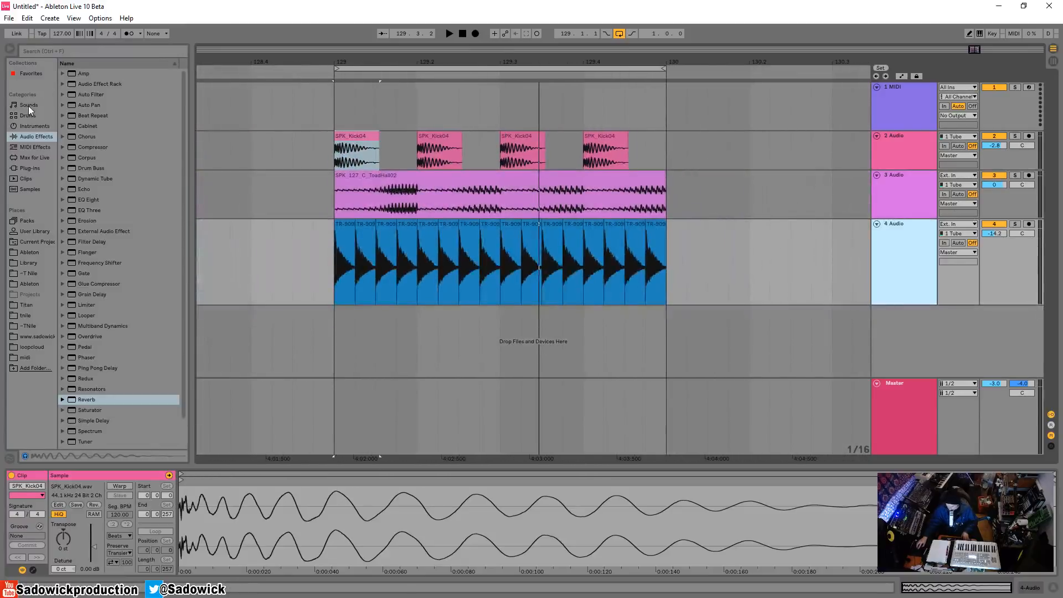
{"action": "left_click", "coordinate": [31, 168]}
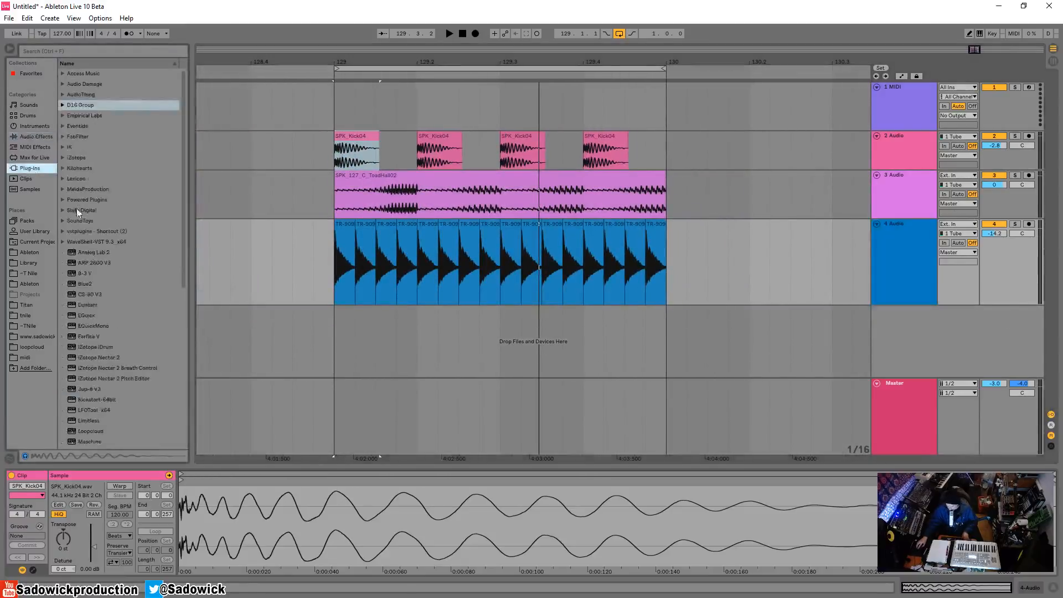
{"action": "left_click_drag", "start_coordinate": [91, 254], "coordinate": [403, 271]}
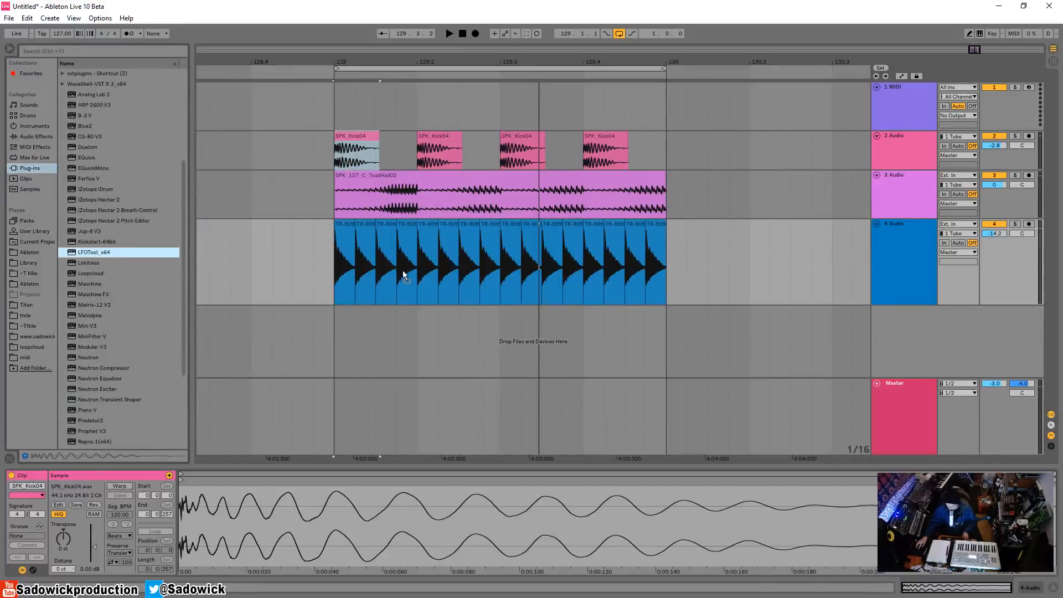
{"action": "left_click", "coordinate": [36, 476]}
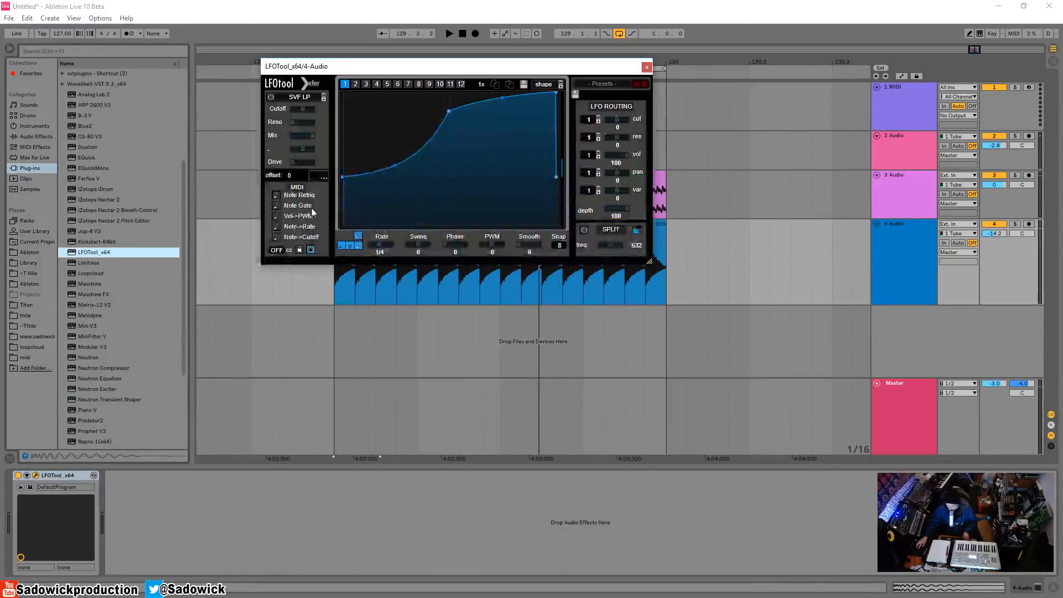
Reshape LFOTool's volume curve with a lower start point and a middle point raised to maximum, auditioning the pumping hats
{"action": "left_click_drag", "start_coordinate": [344, 176], "coordinate": [343, 194]}
{"action": "left_click_drag", "start_coordinate": [449, 111], "coordinate": [451, 90]}
{"action": "key", "text": "space"}
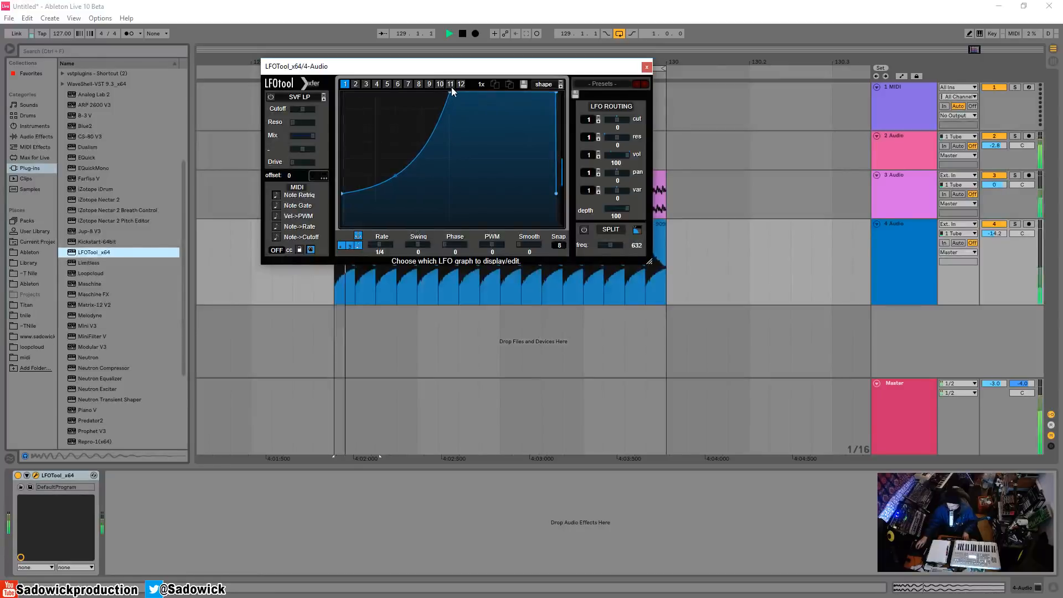
{"action": "left_click_drag", "start_coordinate": [343, 196], "coordinate": [344, 206]}
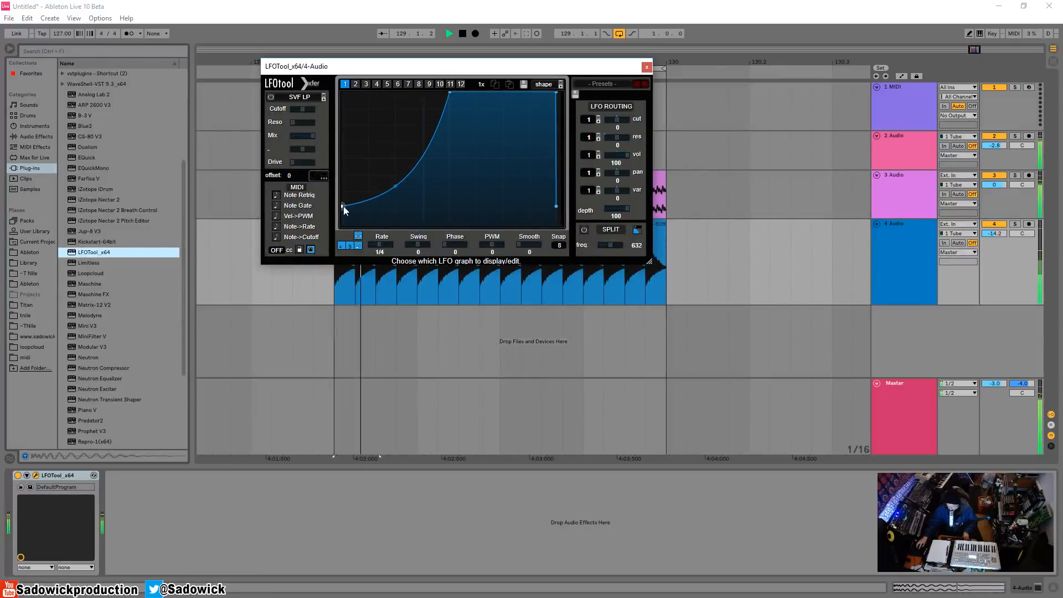
{"action": "key", "text": "space"}
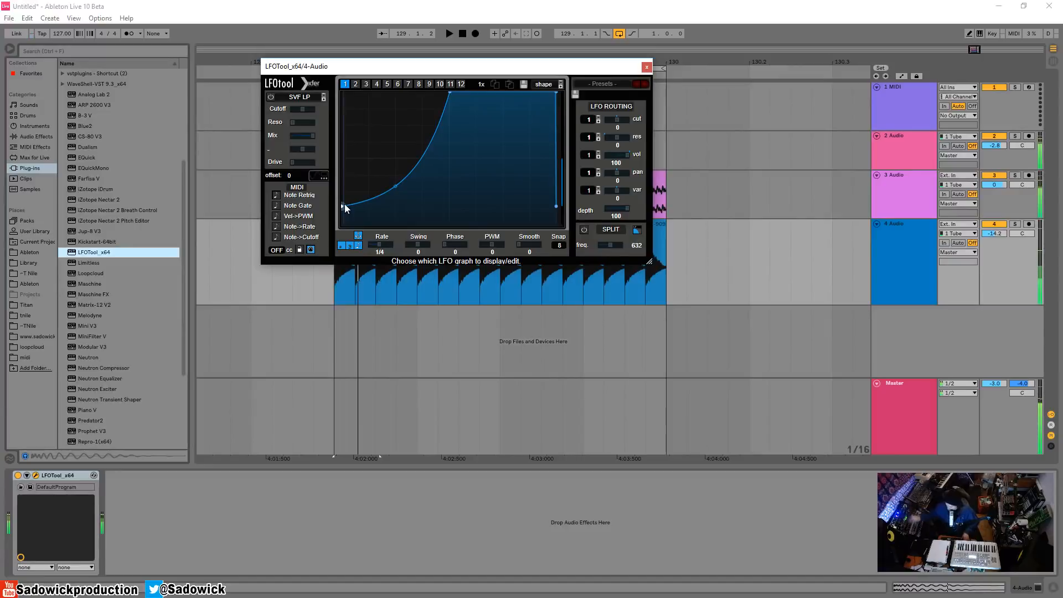
{"action": "mouse_move", "coordinate": [343, 206]}
{"action": "left_mouse_down"}
{"action": "mouse_move", "coordinate": [341, 156]}
{"action": "mouse_move", "coordinate": [342, 184]}
{"action": "left_mouse_up"}
{"action": "key", "text": "space"}
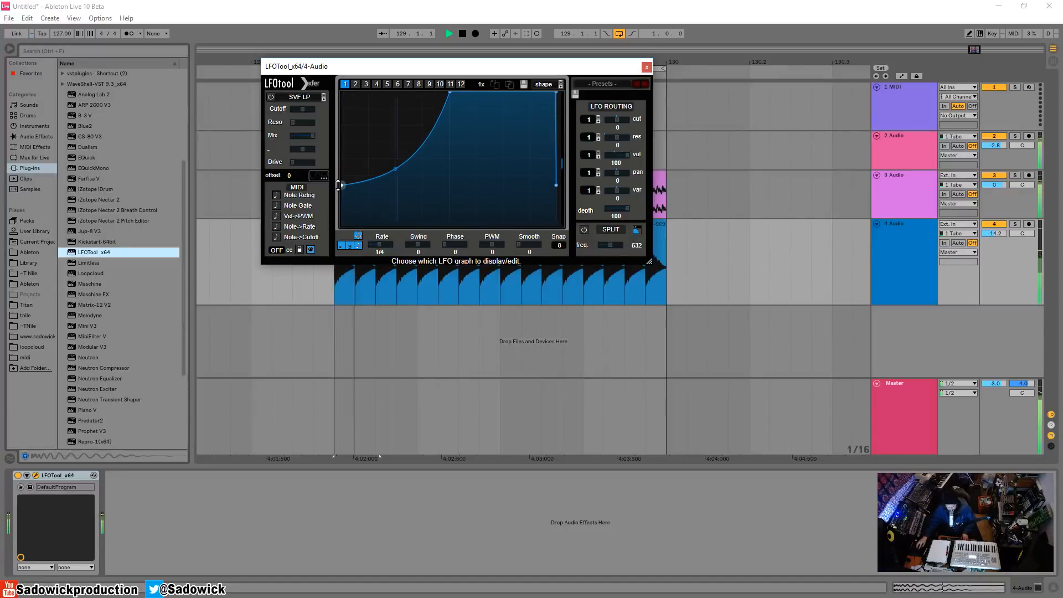
{"action": "key", "text": "space"}
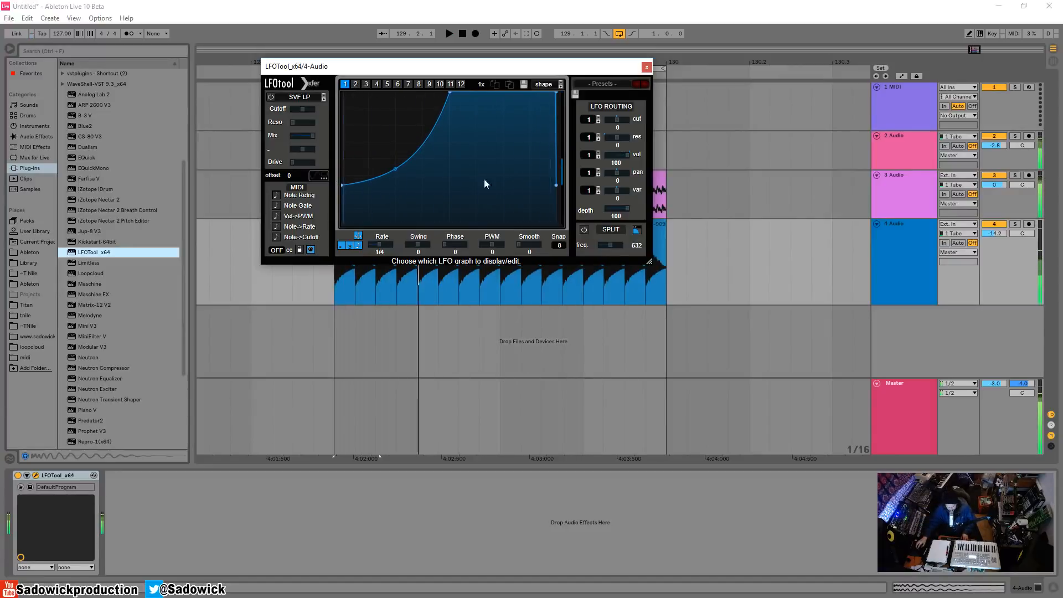
Close the LFOTool window and cut the plug-in from the hat track
{"action": "left_click", "coordinate": [645, 65]}
{"action": "right_click", "coordinate": [62, 475]}
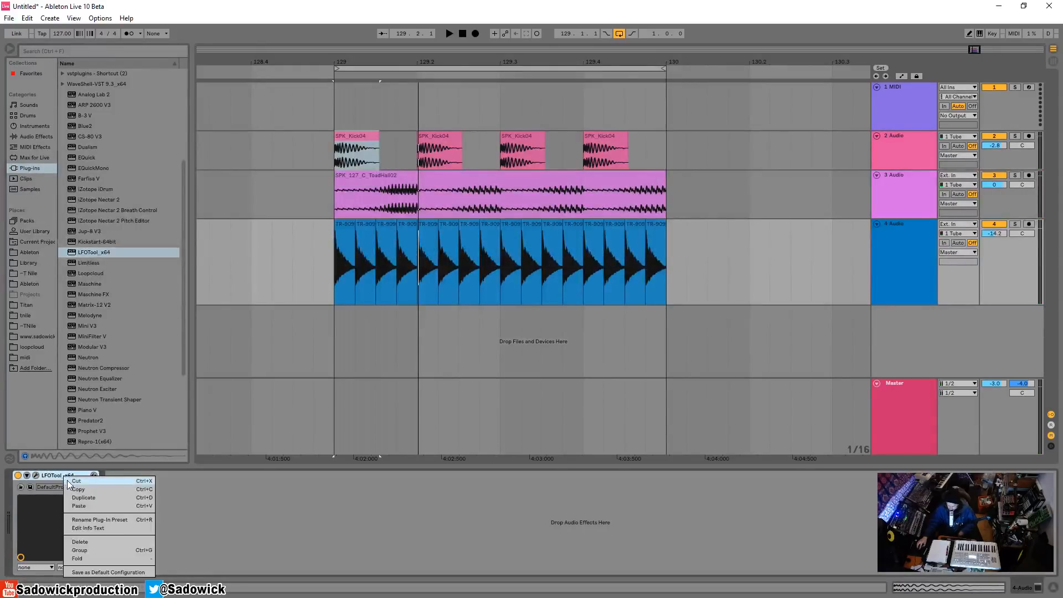
{"action": "left_click", "coordinate": [69, 480]}
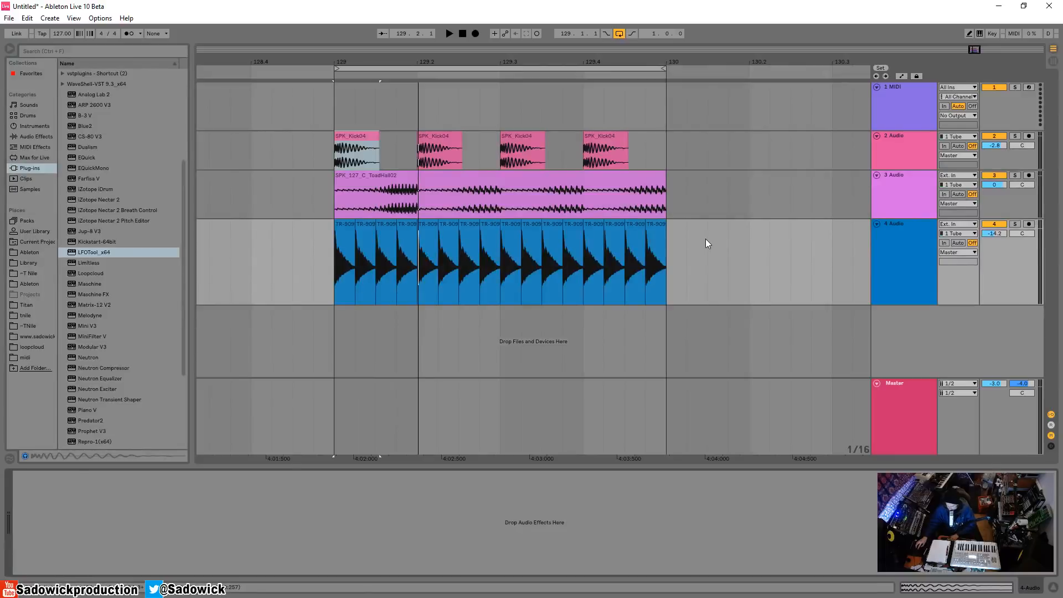
Delete all the hat clips after the first beat of bar 129
{"action": "left_click_drag", "start_coordinate": [705, 238], "coordinate": [417, 249]}
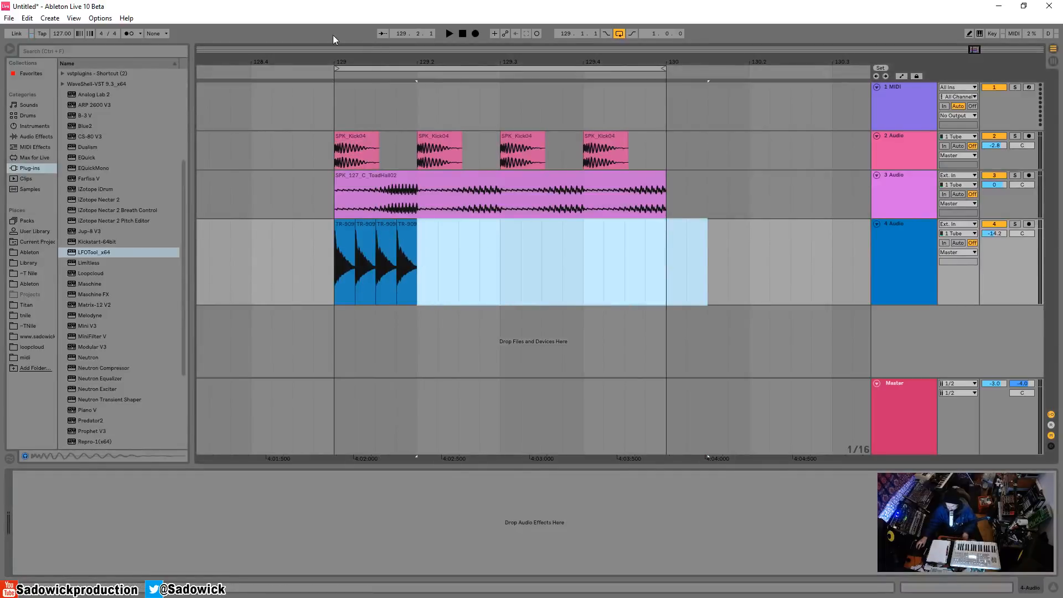
{"action": "left_click_drag", "start_coordinate": [353, 61], "coordinate": [396, 111]}
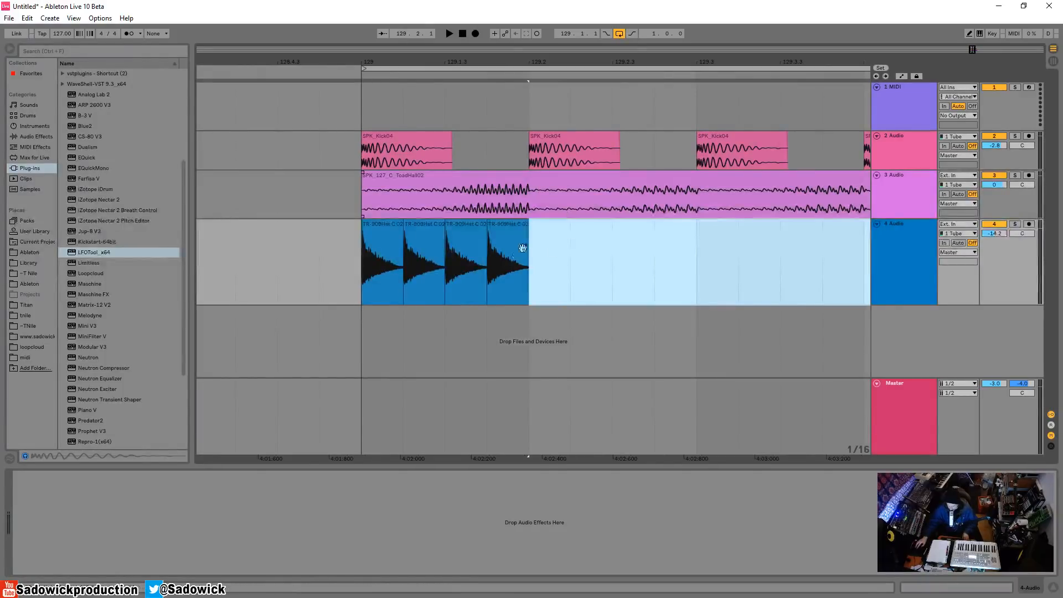
Lower the clip gain of the first hat to about -6 dB and of the second hat to -6.45 dB
{"action": "left_click", "coordinate": [393, 224]}
{"action": "left_click", "coordinate": [494, 230]}
{"action": "left_click", "coordinate": [459, 246]}
{"action": "left_click", "coordinate": [387, 223]}
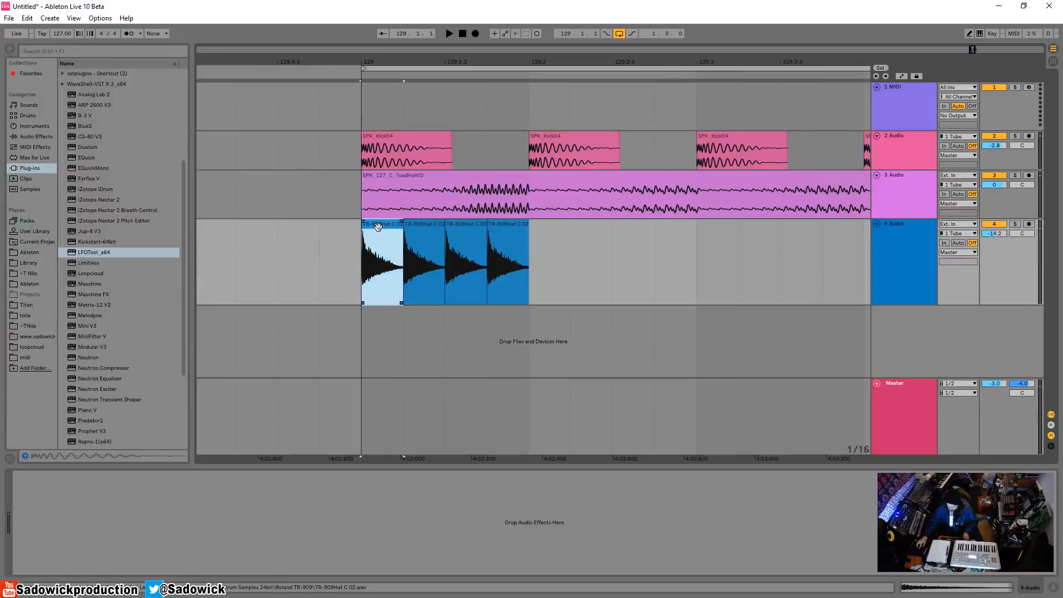
{"action": "double_click", "coordinate": [377, 225]}
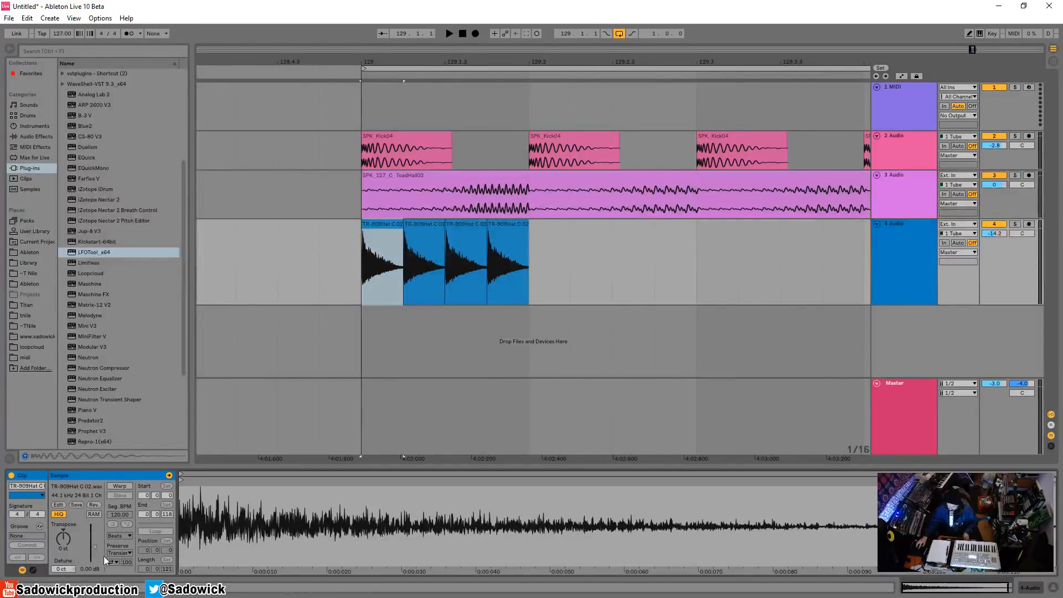
{"action": "left_click_drag", "start_coordinate": [94, 546], "coordinate": [94, 550]}
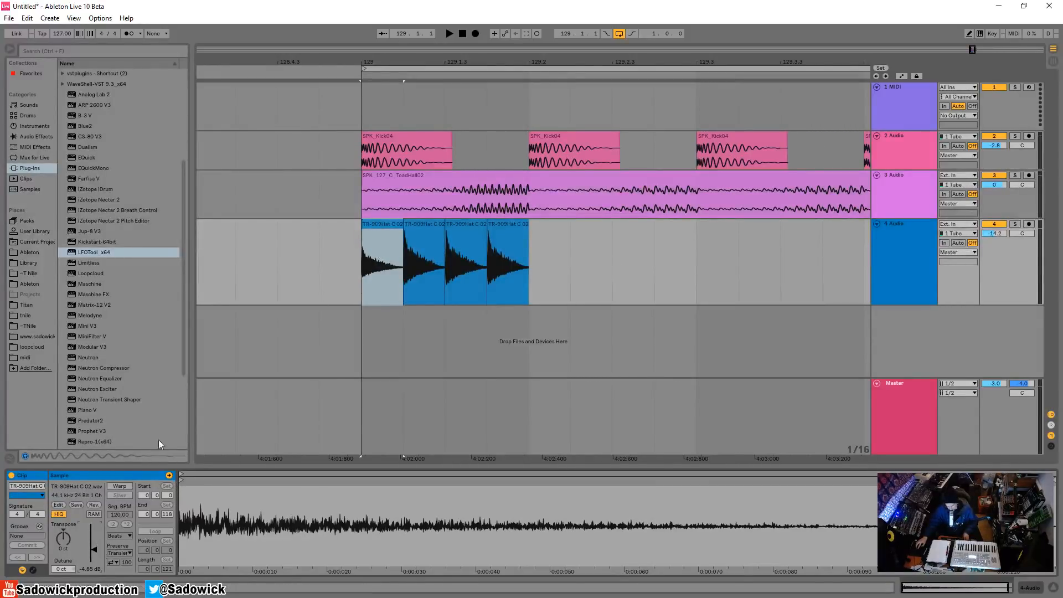
{"action": "left_click_drag", "start_coordinate": [98, 543], "coordinate": [97, 551]}
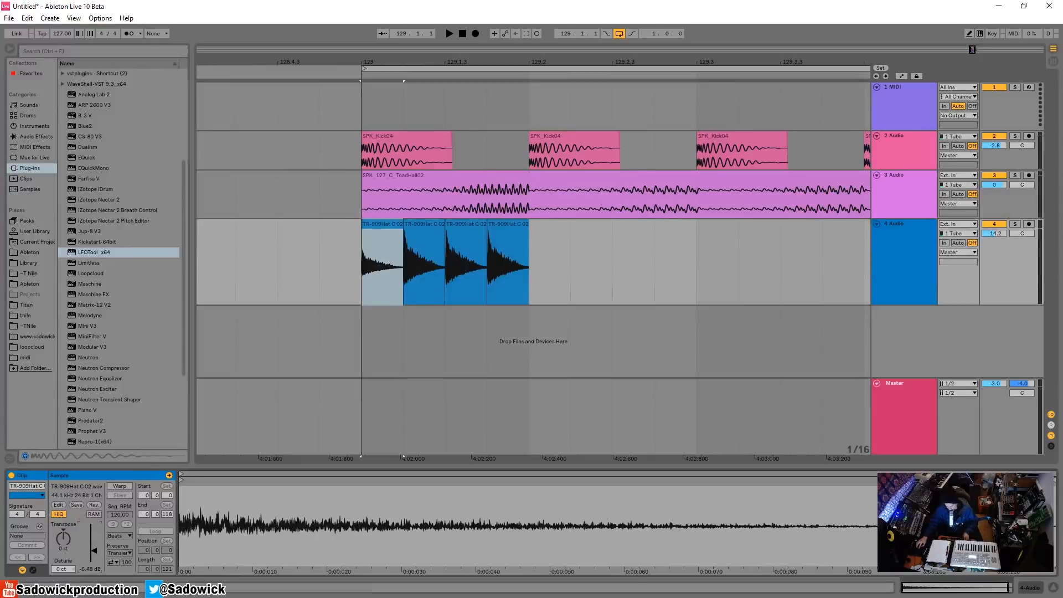
{"action": "left_click", "coordinate": [429, 233]}
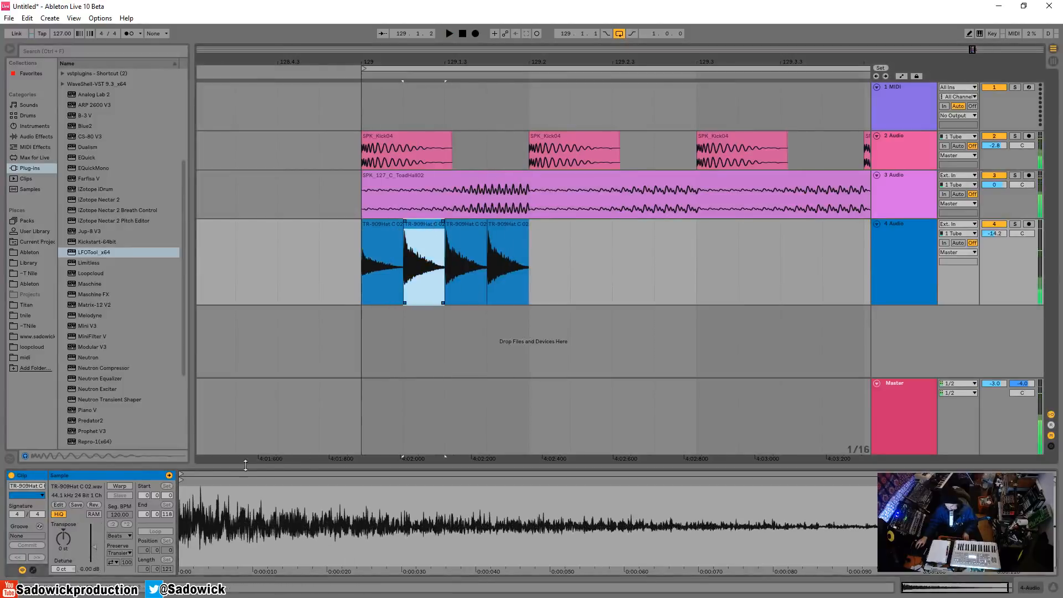
{"action": "left_click_drag", "start_coordinate": [95, 541], "coordinate": [95, 549]}
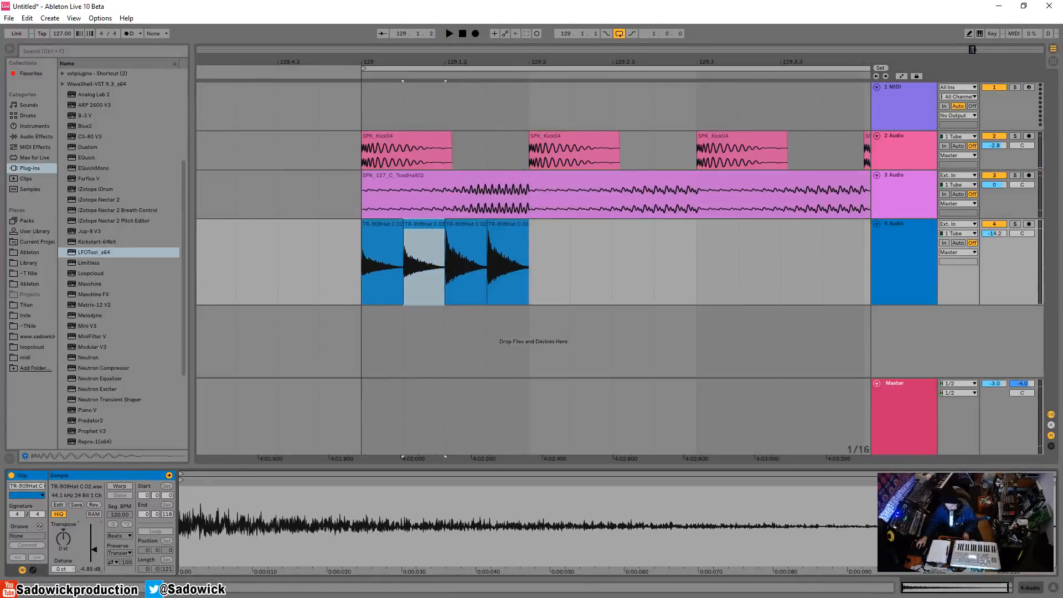
Play the arrangement from the start of bar 129 and solo the 4 Audio hat track
{"action": "left_click", "coordinate": [360, 259]}
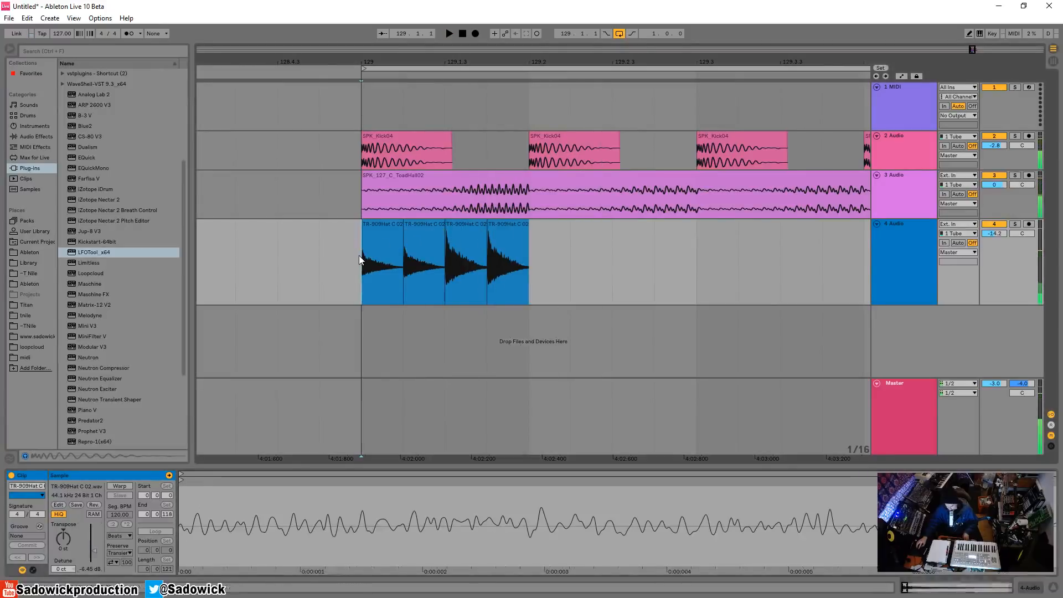
{"action": "key", "text": "space"}
{"action": "key", "text": "space"}
{"action": "left_click", "coordinate": [1015, 225]}
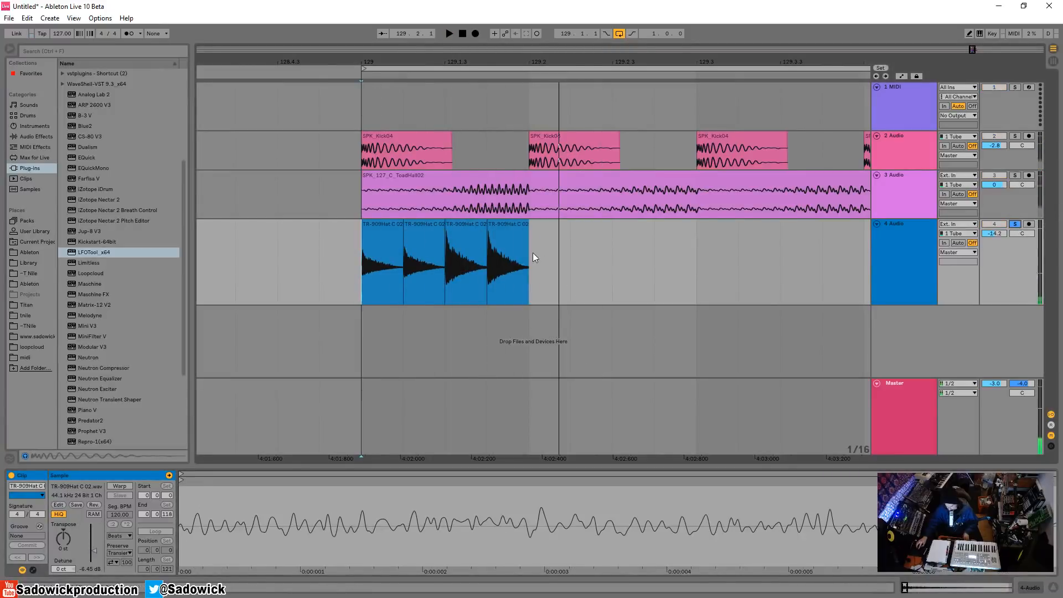
Set the loop to the four hats in the first beat and play them back
{"action": "left_click_drag", "start_coordinate": [531, 255], "coordinate": [362, 263]}
{"action": "right_click", "coordinate": [417, 238]}
{"action": "left_click", "coordinate": [463, 356]}
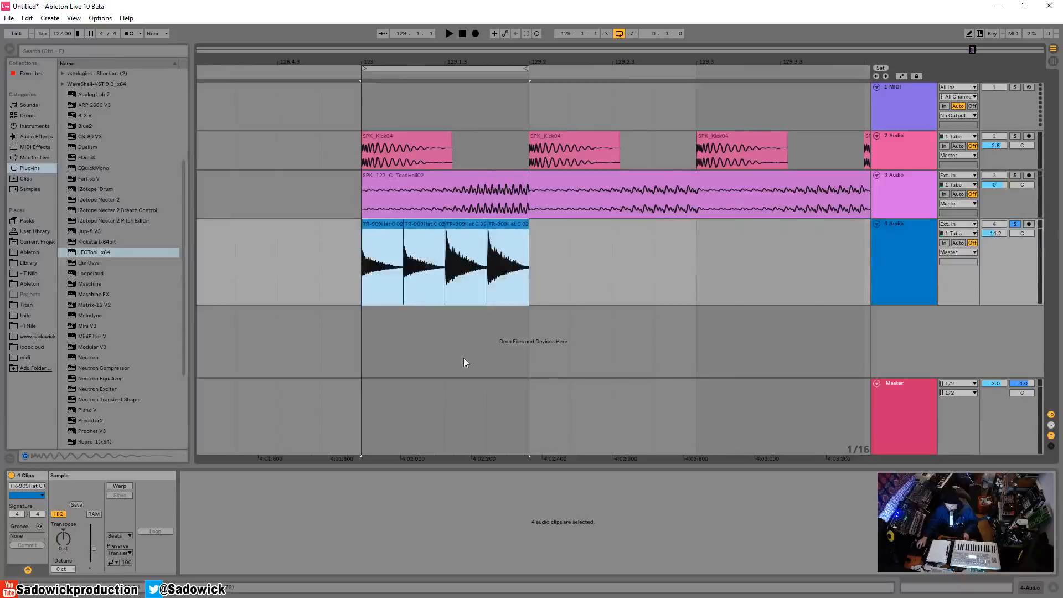
{"action": "key", "text": "space"}
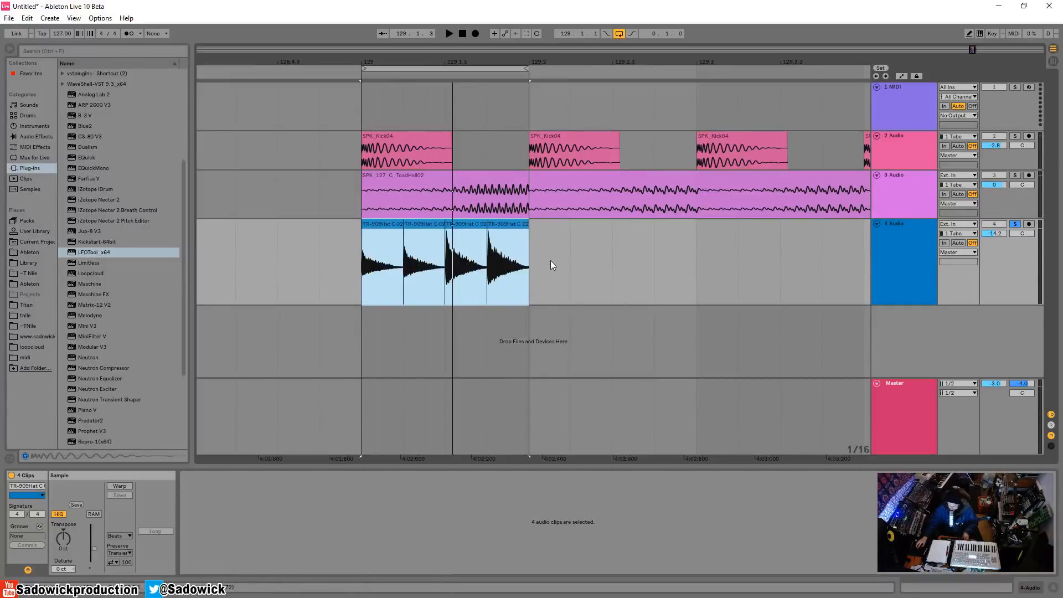
Duplicate the first beat's four gain-adjusted hats onto the second beat
{"action": "left_click_drag", "start_coordinate": [531, 253], "coordinate": [362, 258]}
{"action": "key", "text": "ctrl+d"}
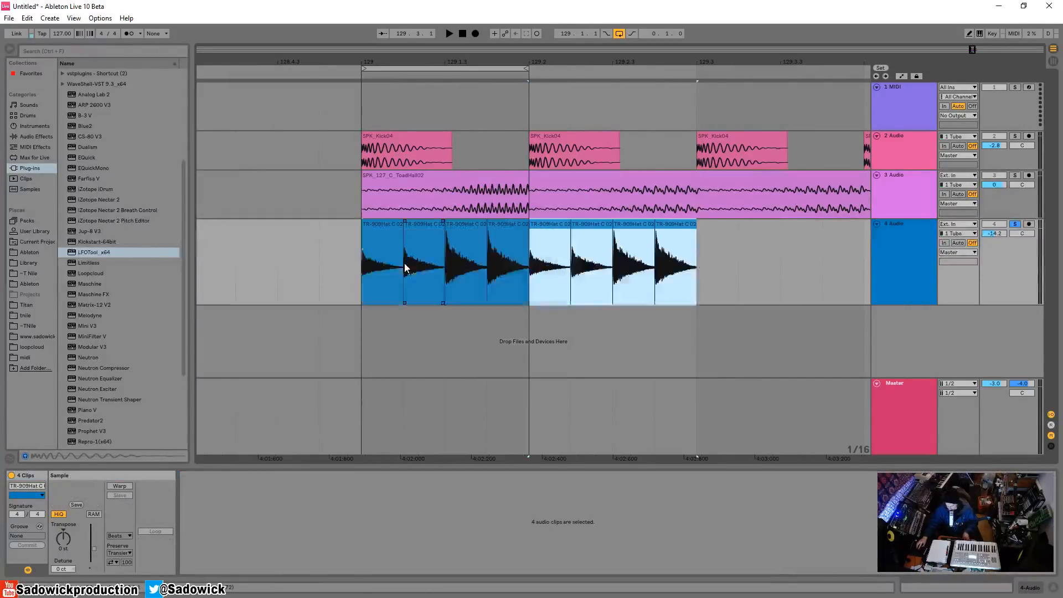
In the second beat, set the clip gain of the second hat to -1.18 dB and of the third hat to -6.20 dB
{"action": "left_click", "coordinate": [591, 260]}
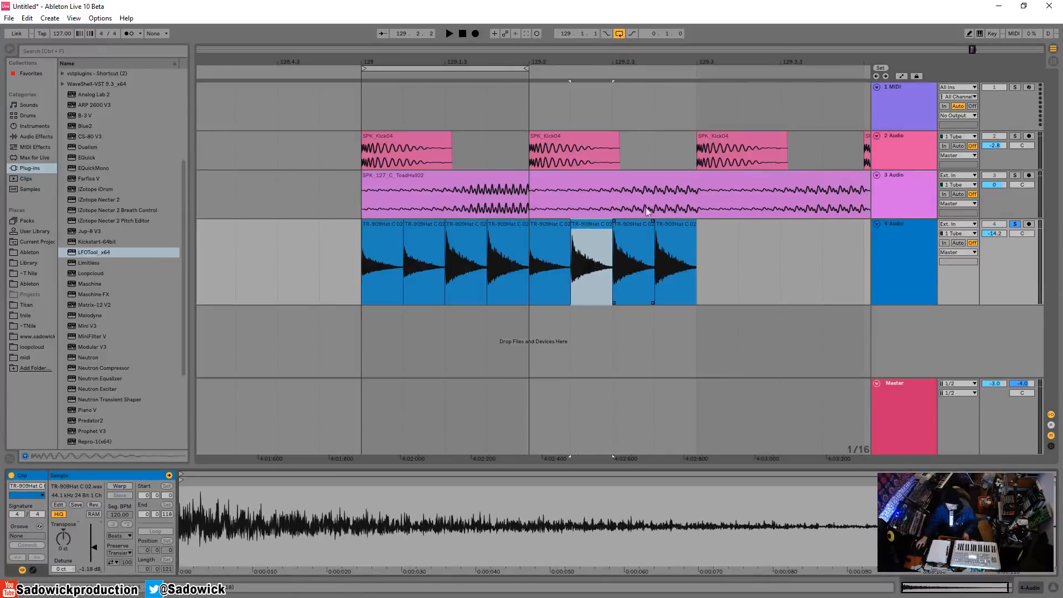
{"action": "key", "text": "Right"}
{"action": "left_click_drag", "start_coordinate": [97, 548], "coordinate": [96, 557]}
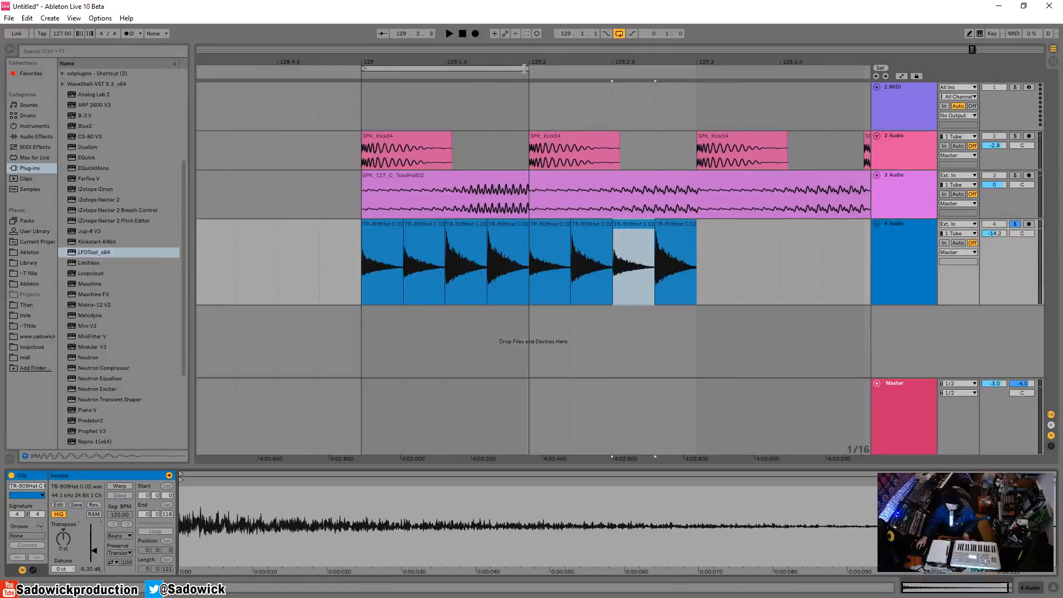
Extend the loop across the first two beats and play it, taking the 4 Audio hat track out of solo
{"action": "left_click_drag", "start_coordinate": [526, 69], "coordinate": [700, 69]}
{"action": "key", "text": "space"}
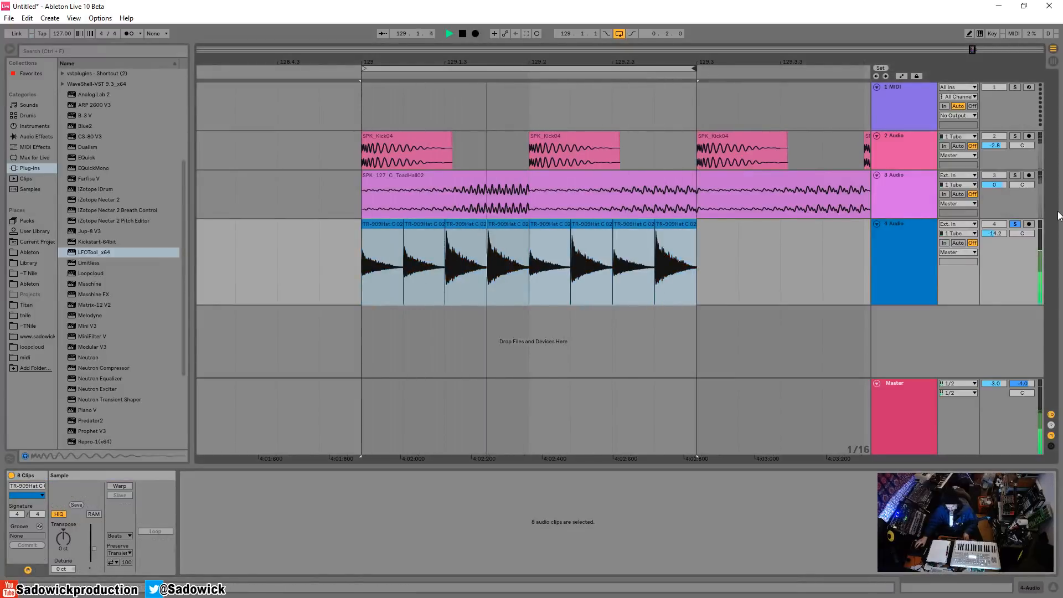
{"action": "key", "text": "space"}
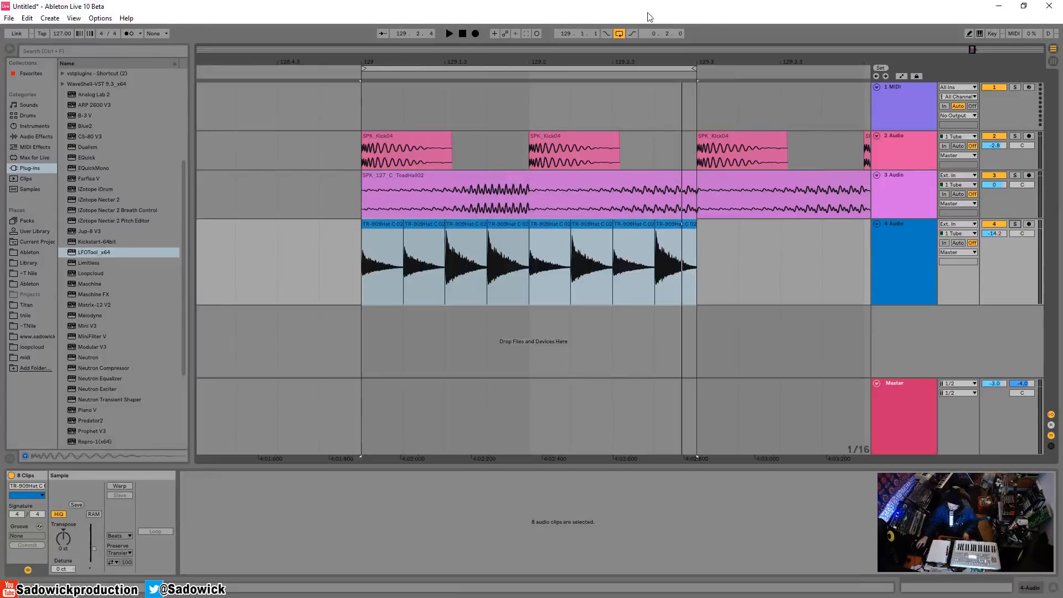
Play the two-beat loop with all tracks and duplicate its eight hats onto the third and fourth beats
{"action": "left_click_drag", "start_coordinate": [681, 65], "coordinate": [533, 44]}
{"action": "left_click_drag", "start_coordinate": [542, 246], "coordinate": [351, 271]}
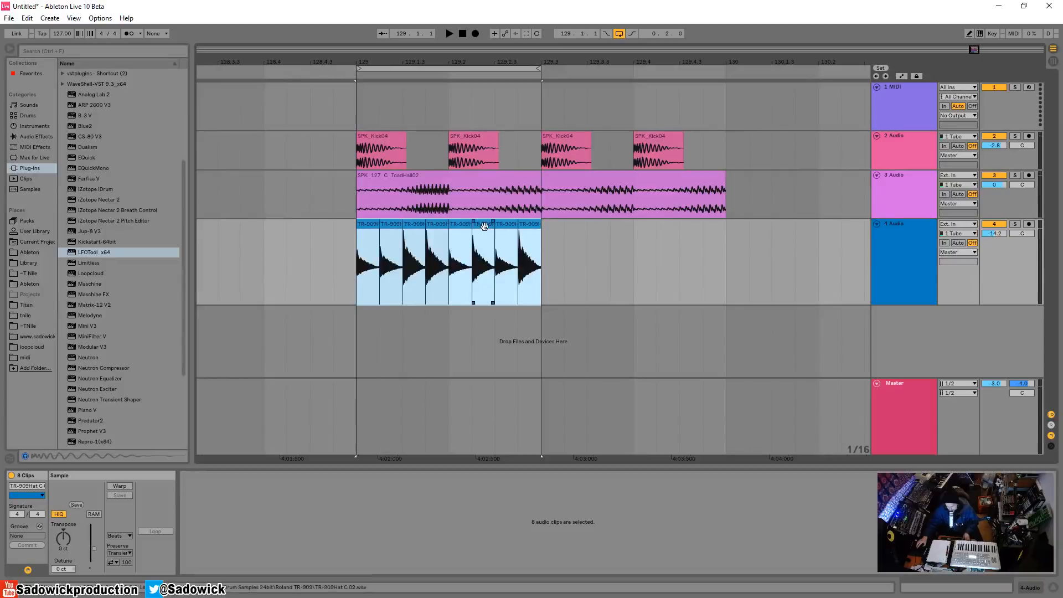
{"action": "left_click", "coordinate": [360, 226]}
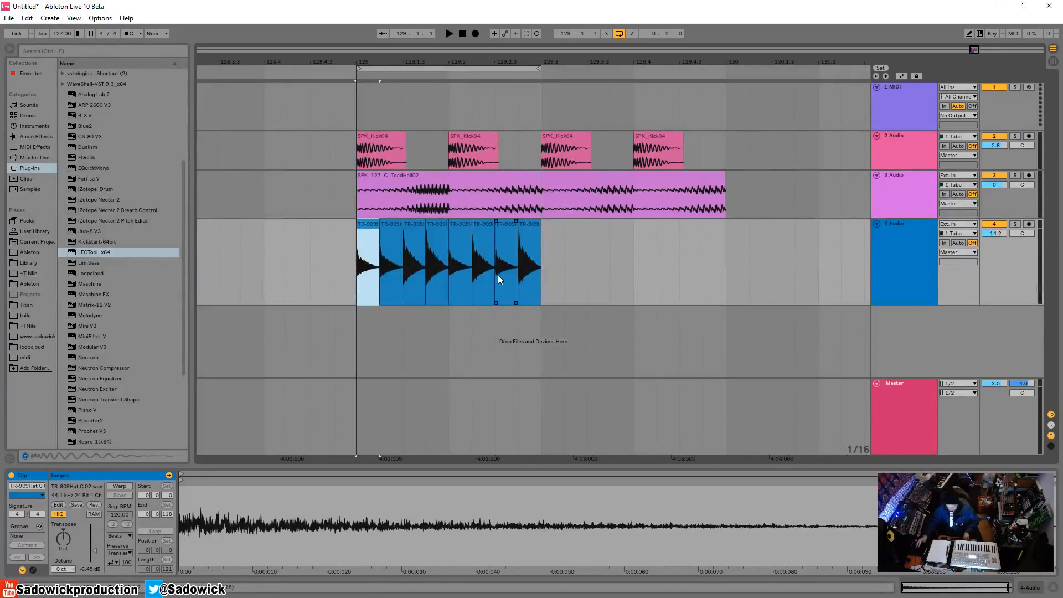
{"action": "key", "text": "space"}
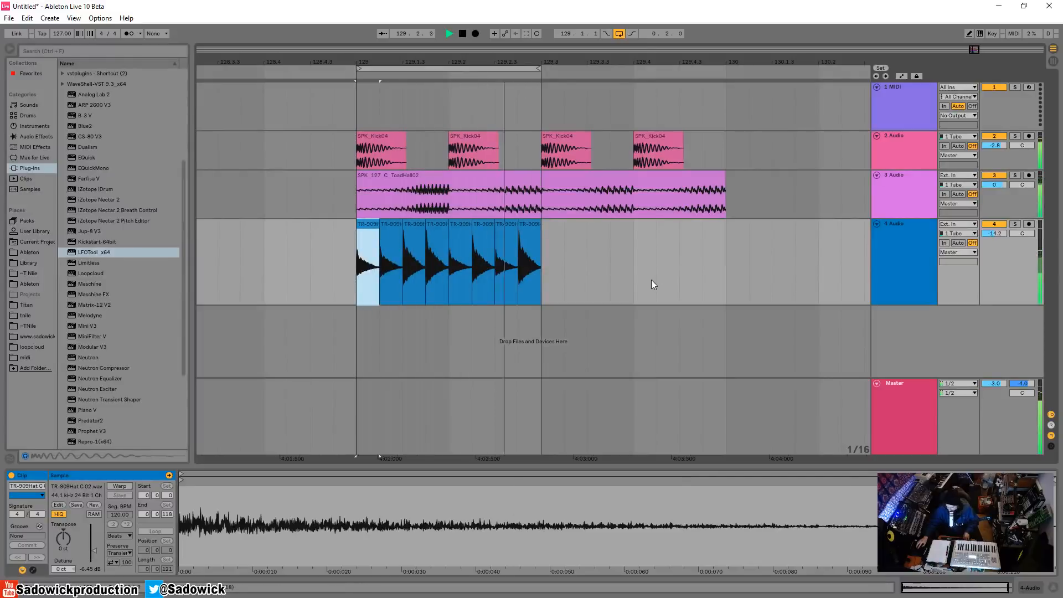
{"action": "left_click_drag", "start_coordinate": [543, 242], "coordinate": [356, 253]}
{"action": "key", "text": "ctrl+d"}
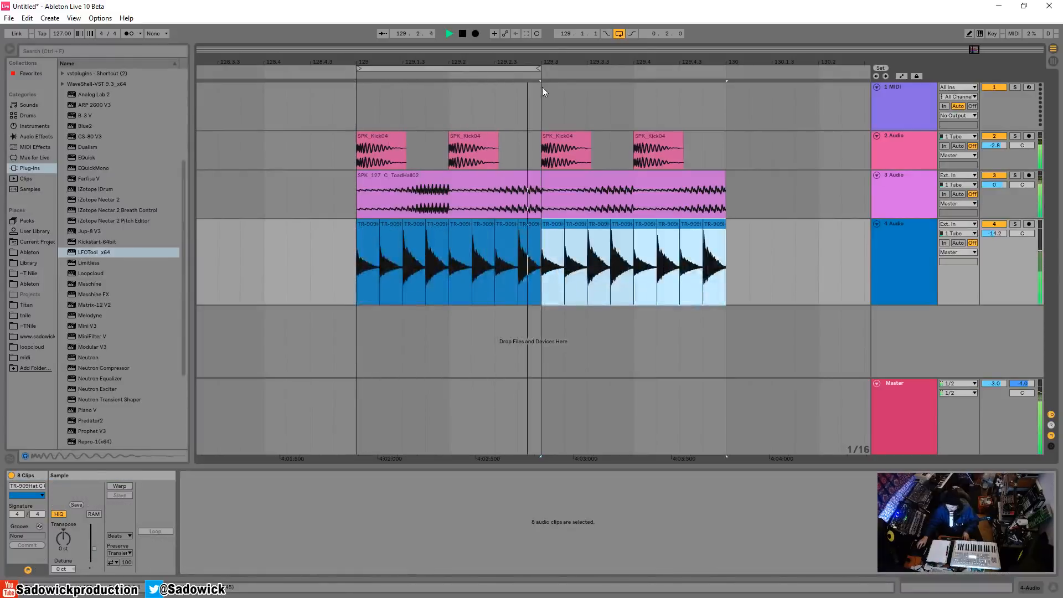
Extend the loop to the whole of bar 129 and listen to the full hat pattern with the other tracks
{"action": "left_click_drag", "start_coordinate": [539, 69], "coordinate": [723, 91]}
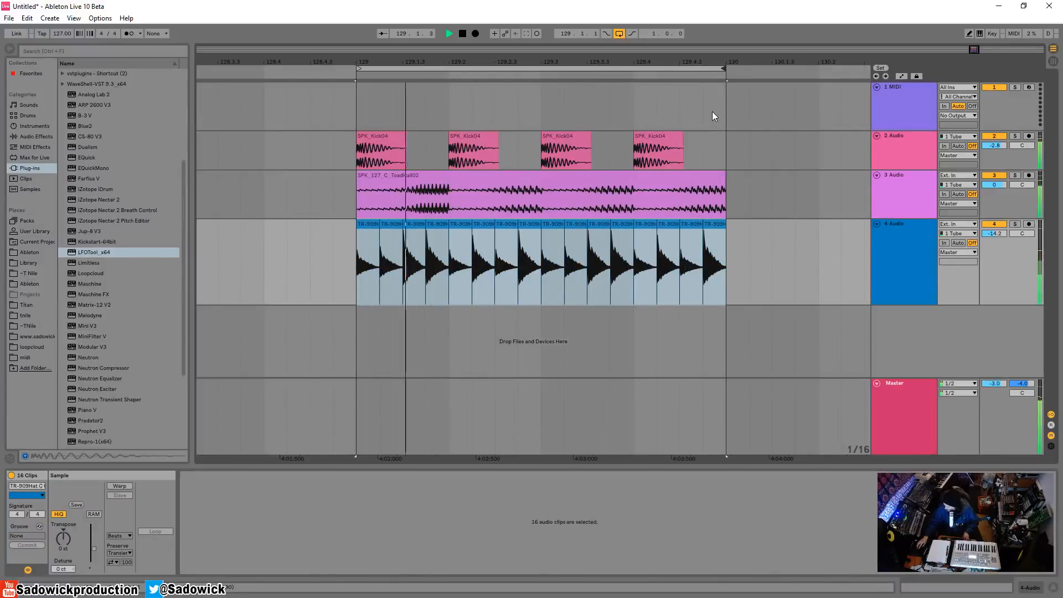
{"action": "key", "text": "space"}
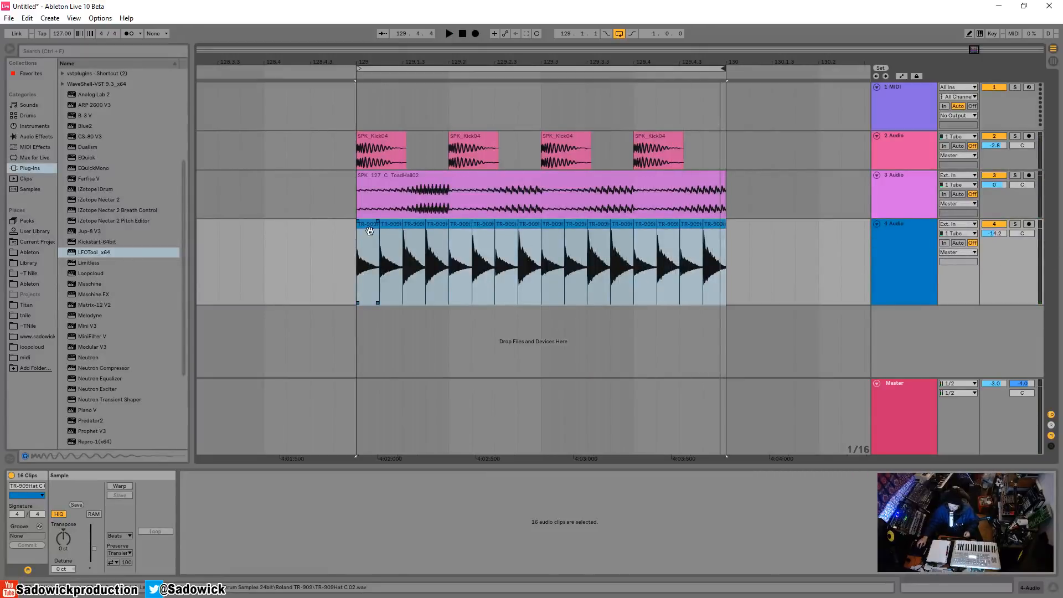
{"action": "left_click", "coordinate": [373, 293]}
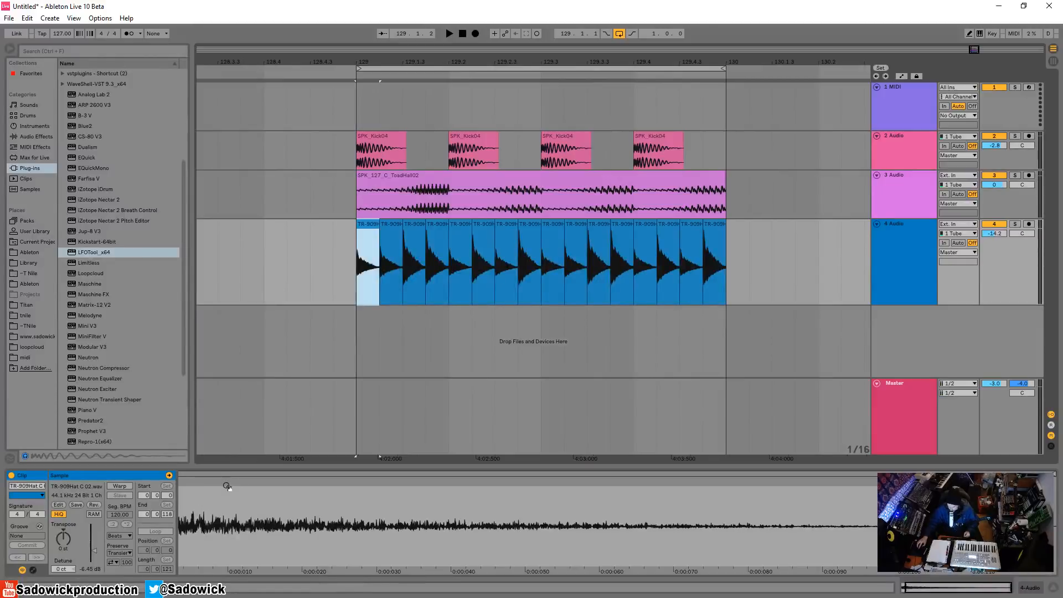